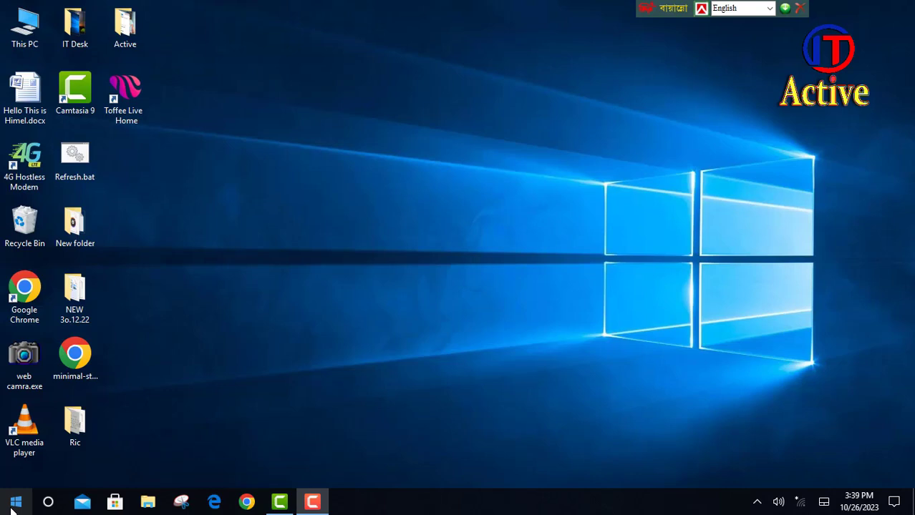
Step: Search Windows for 'word' and launch WordPad from the results
left_click(48, 502)
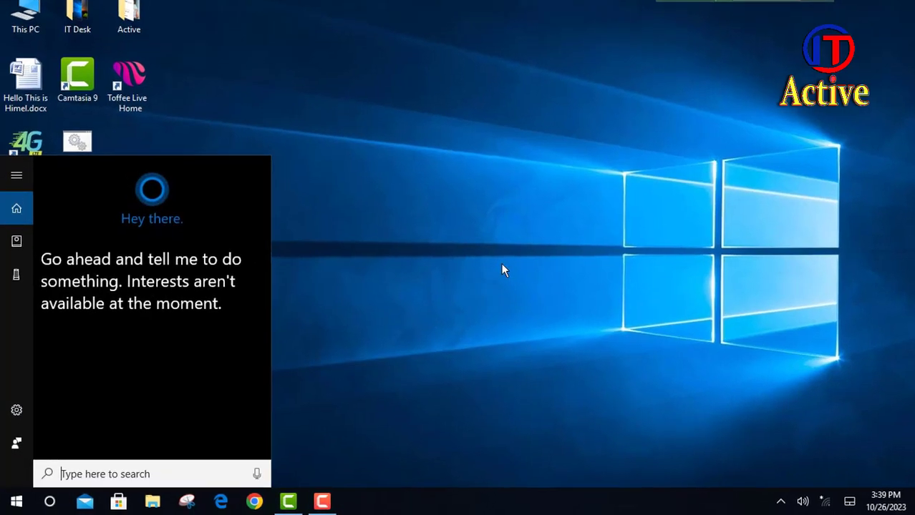
type("wo")
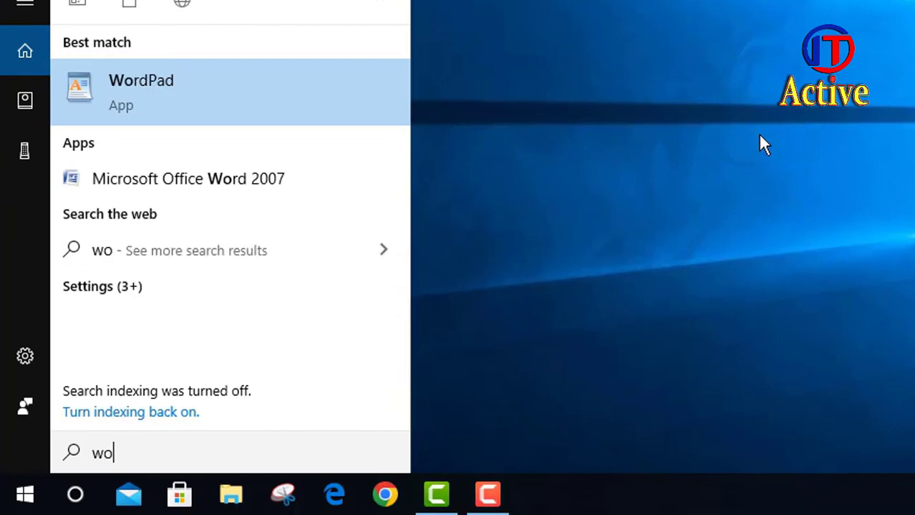
type("r")
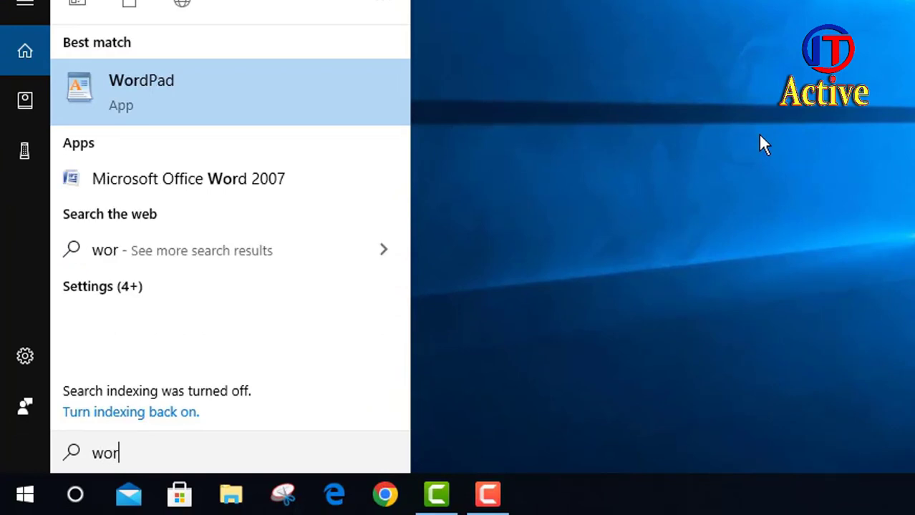
type("d")
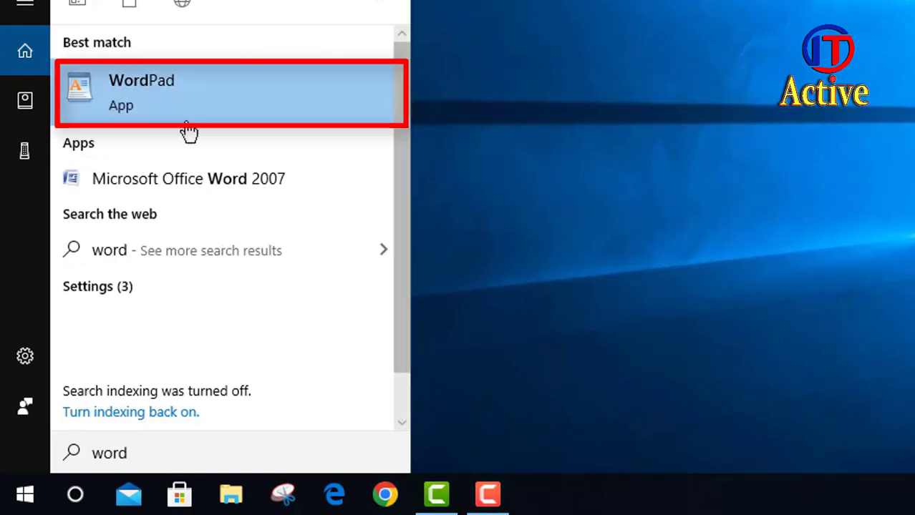
left_click(145, 95)
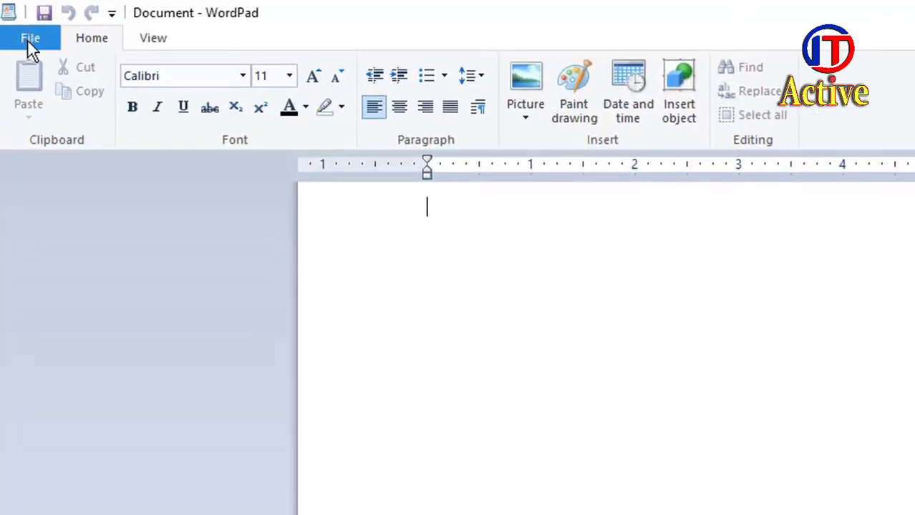
Step: Open WordPad's File menu and look at the Save as and Print submenus
left_click(27, 29)
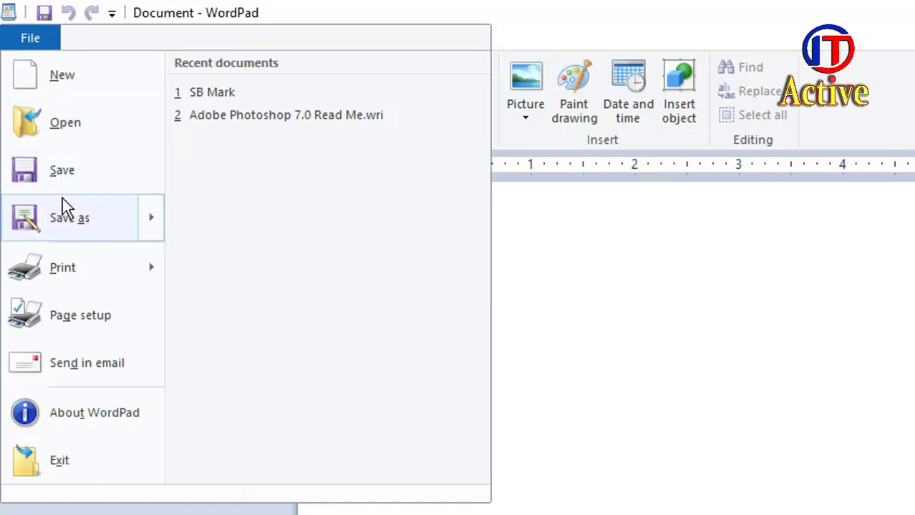
mouse_move(61, 224)
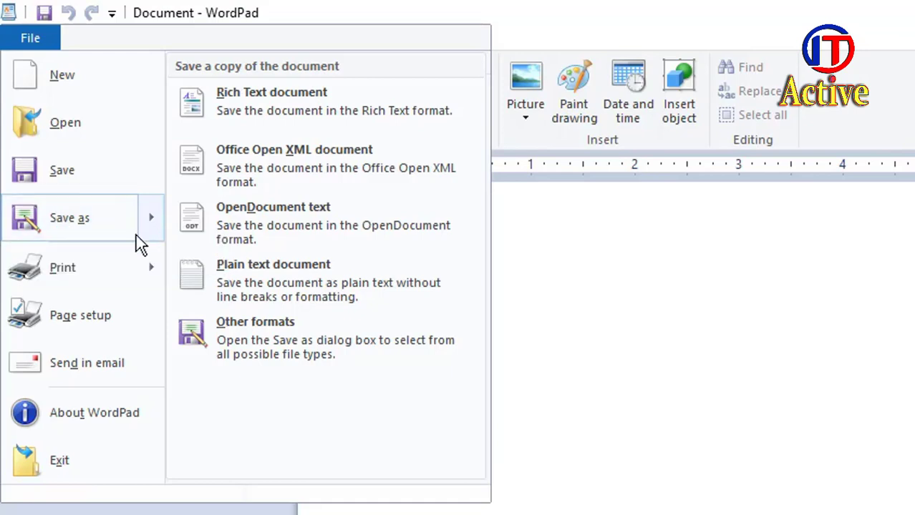
mouse_move(92, 263)
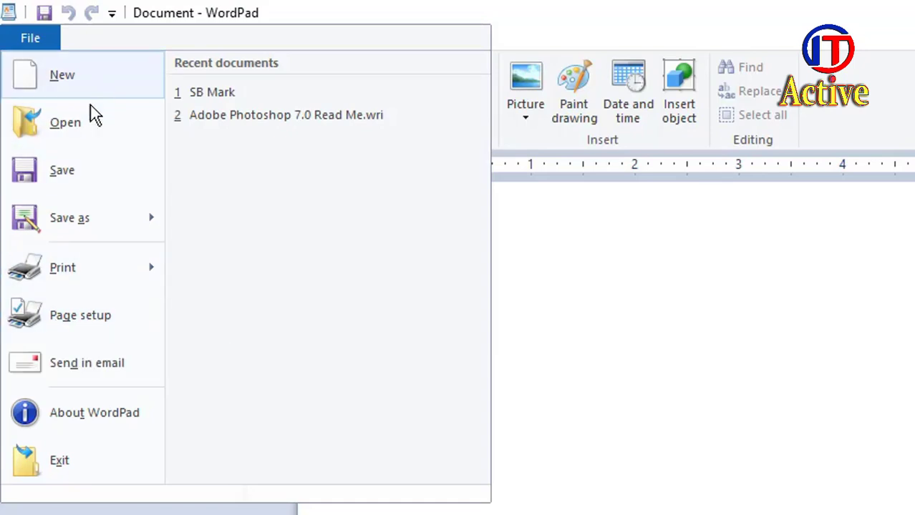
Step: In Page Setup, choose A4 paper and set the left and right margins to 1
left_click(50, 320)
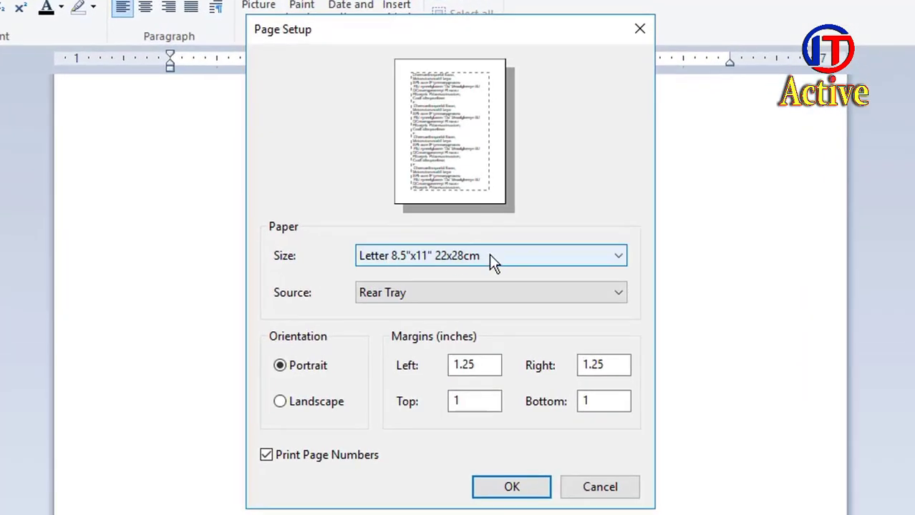
left_click(619, 259)
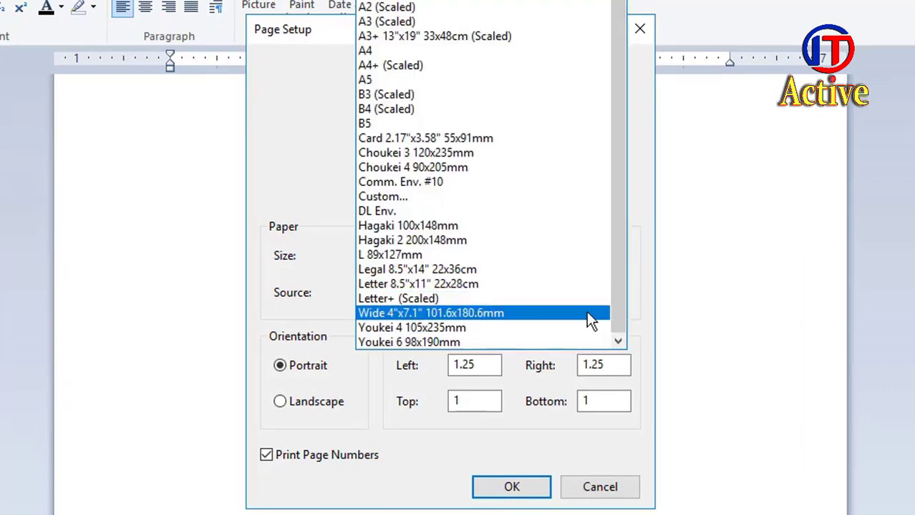
left_click(450, 52)
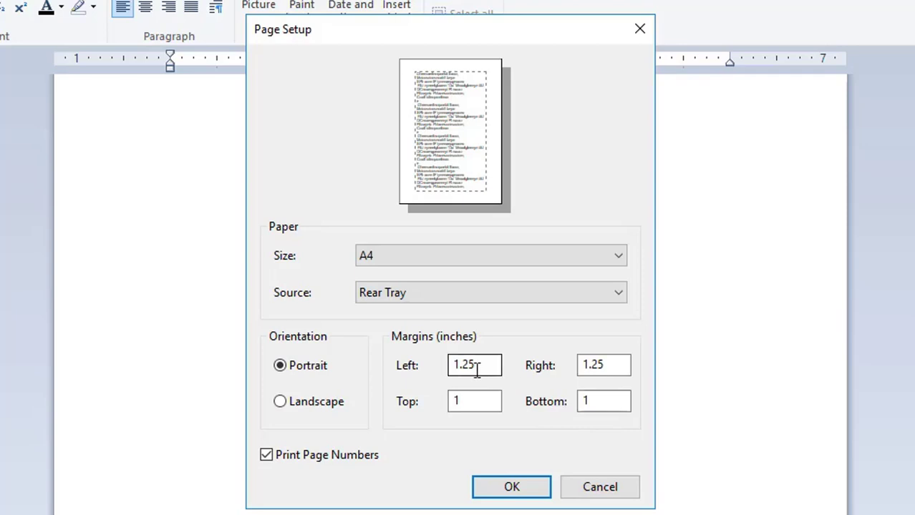
left_click_drag(486, 366, 453, 366)
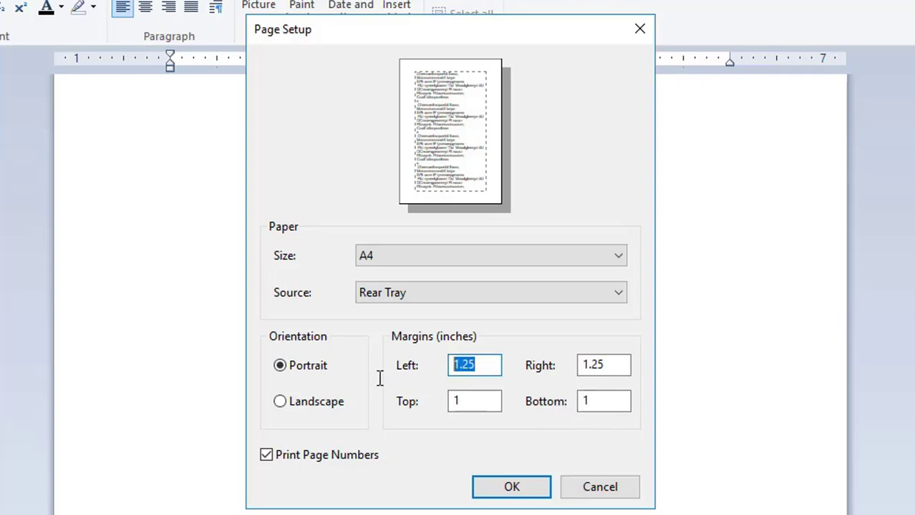
type("1")
left_click(610, 366)
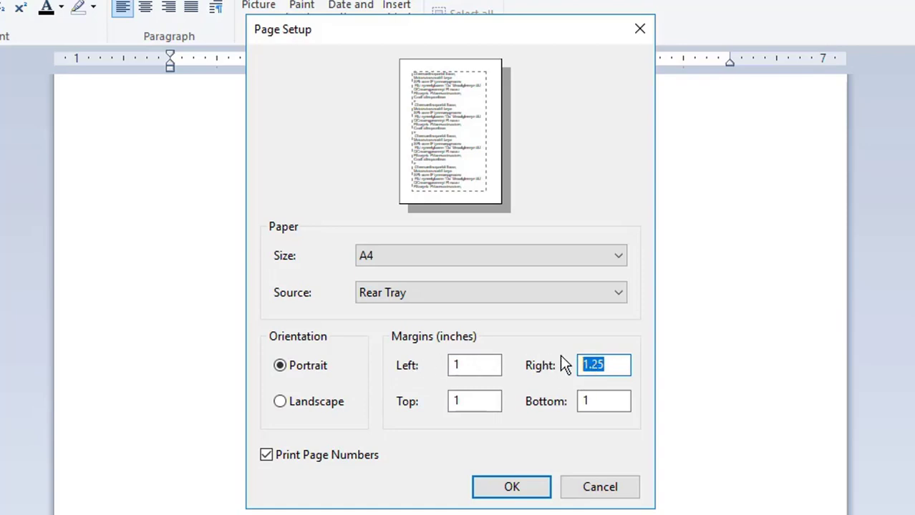
type("1")
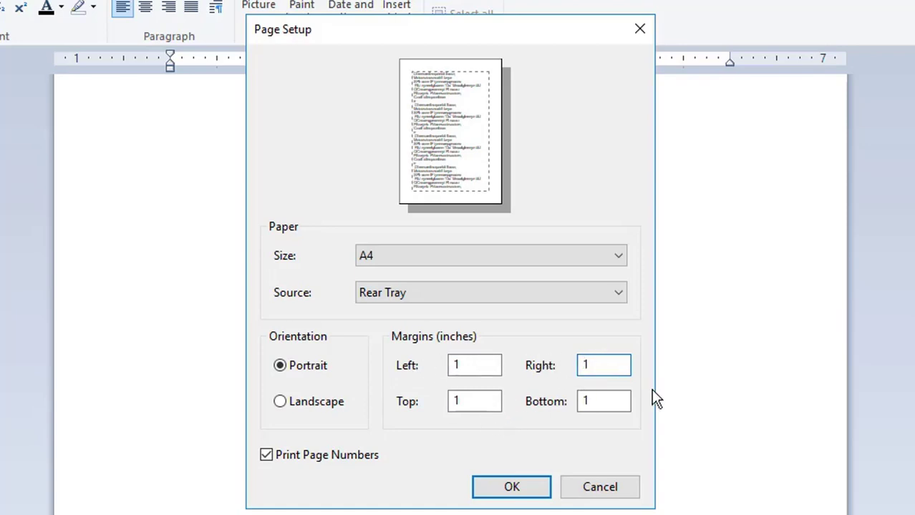
left_click(512, 488)
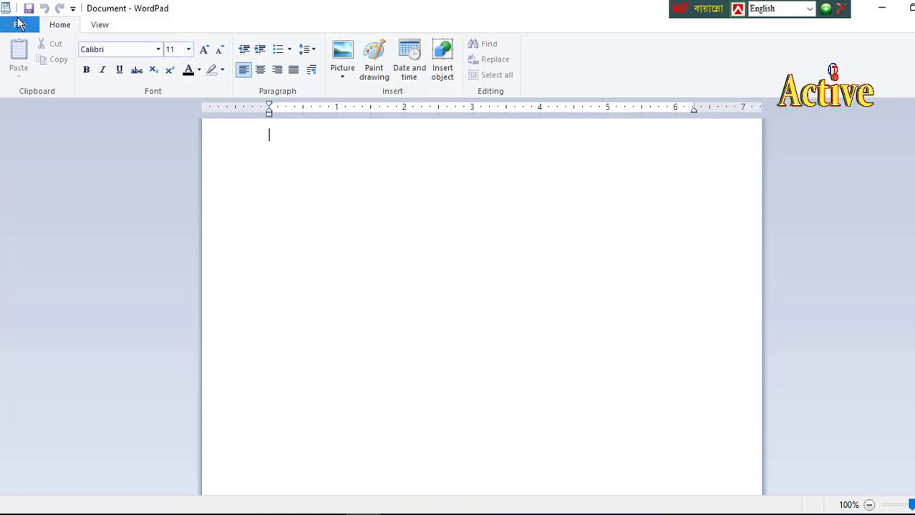
Step: Set the font size to 48, then type and erase a few test letters
left_click(189, 48)
left_click(171, 233)
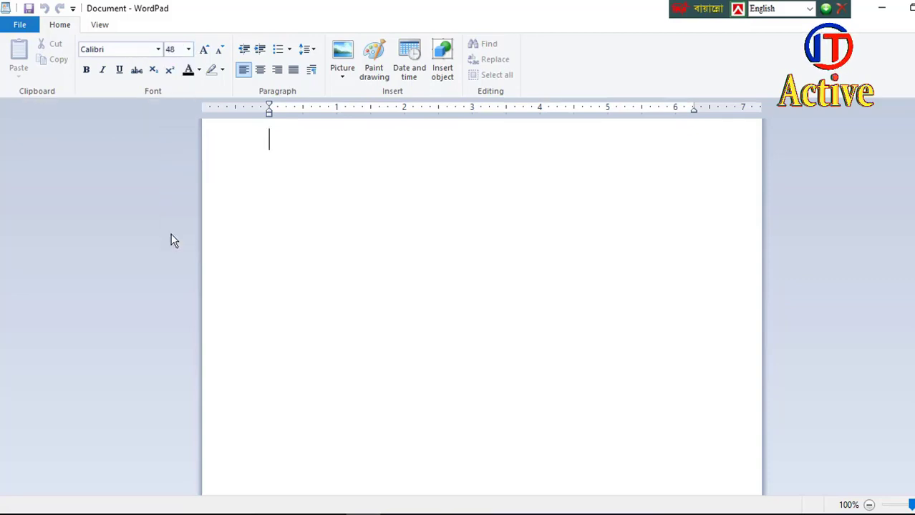
type("h")
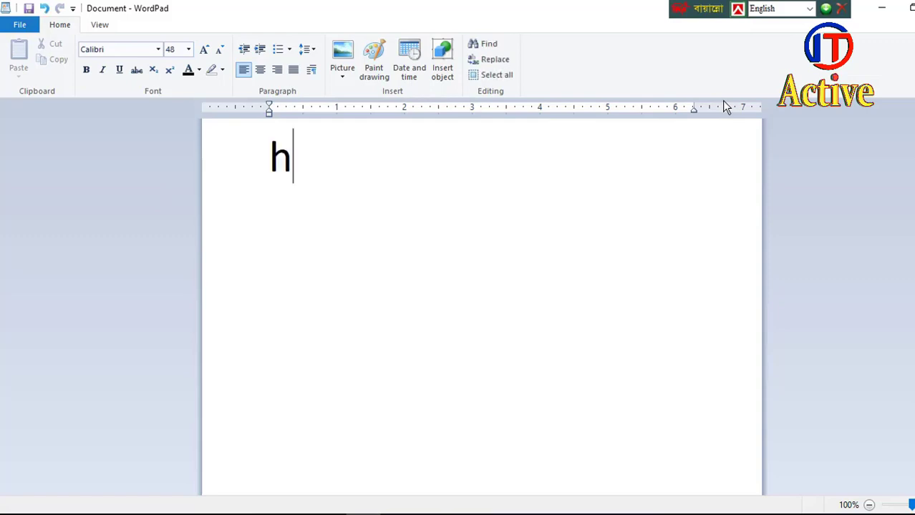
type("fio")
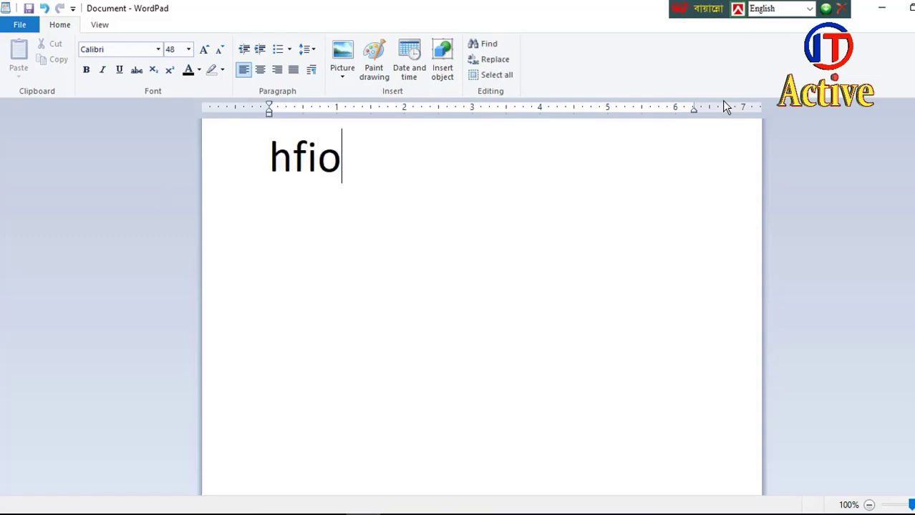
type("dbjh")
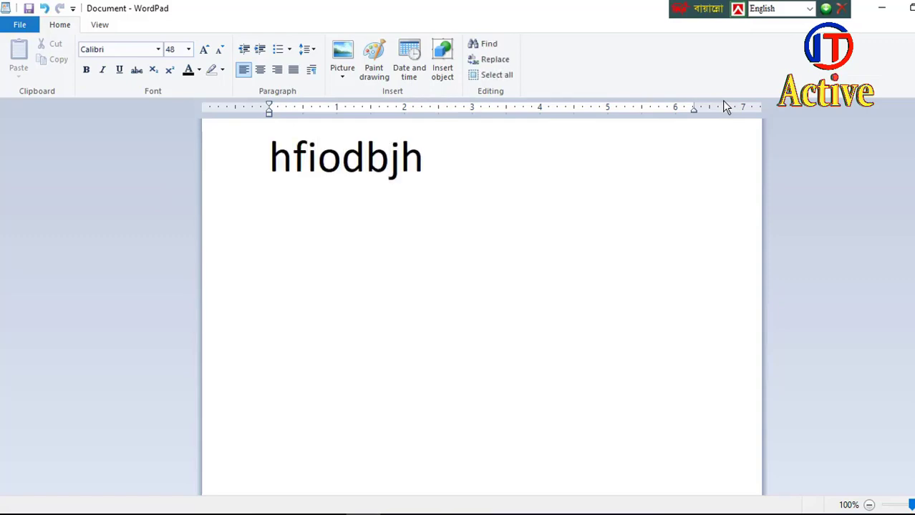
key("BackSpace")
key("BackSpace")
key("BackSpace")
key("BackSpace")
key("BackSpace")
key("BackSpace")
key("BackSpace")
key("BackSpace")
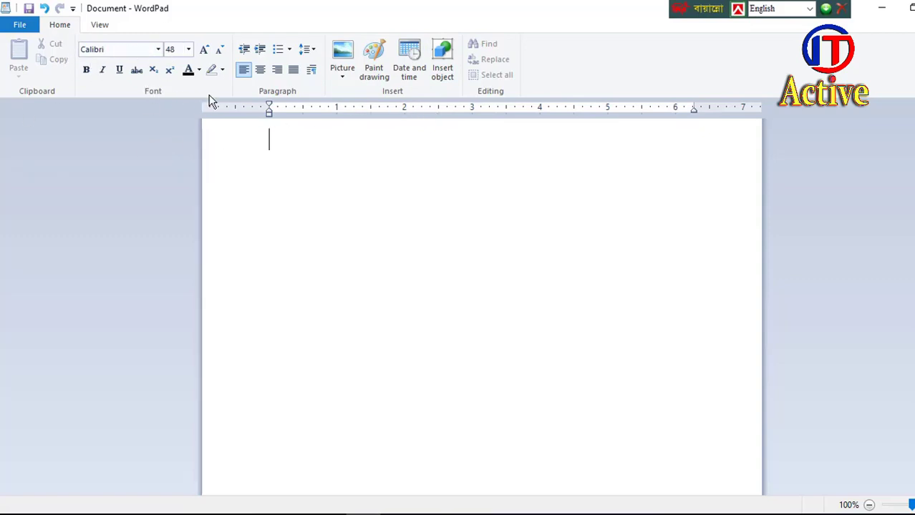
Step: Change the font to SutonnyMJ by autocompleting 'Su' in the font box
left_click(158, 49)
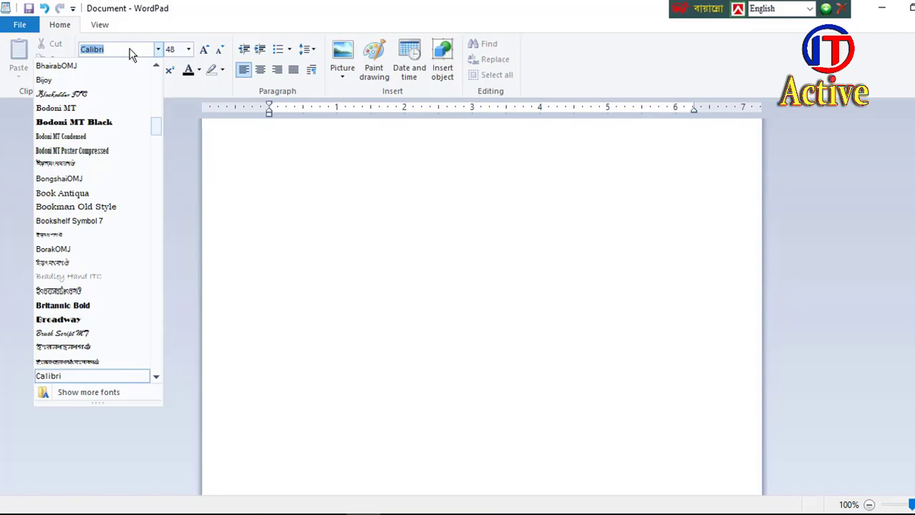
type("SutonnyMJ")
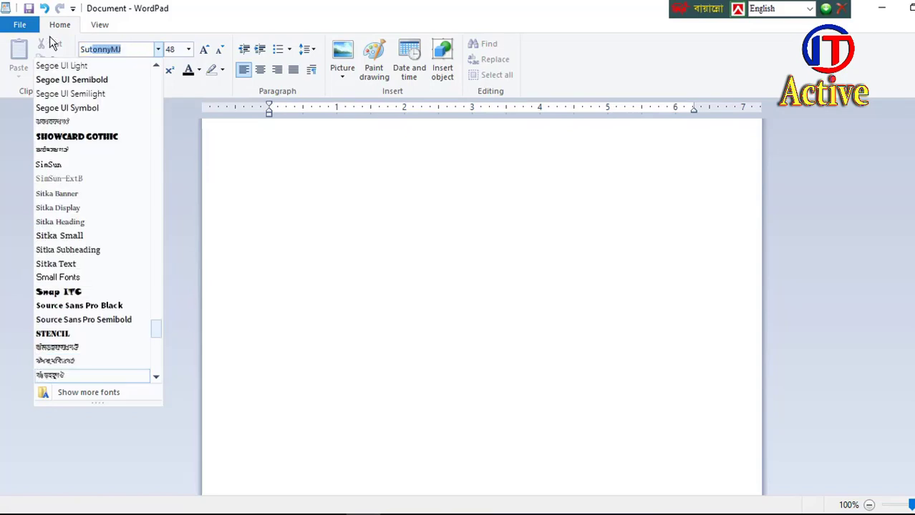
left_click(134, 49)
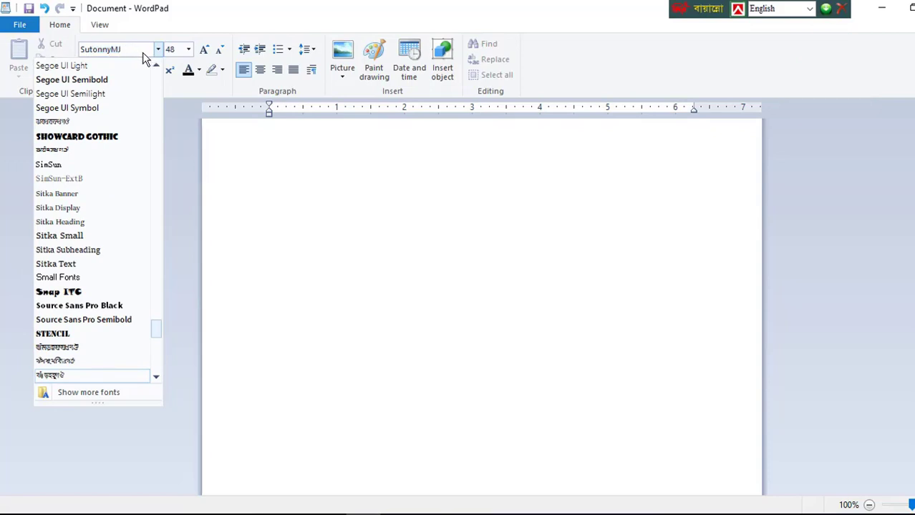
key("Return")
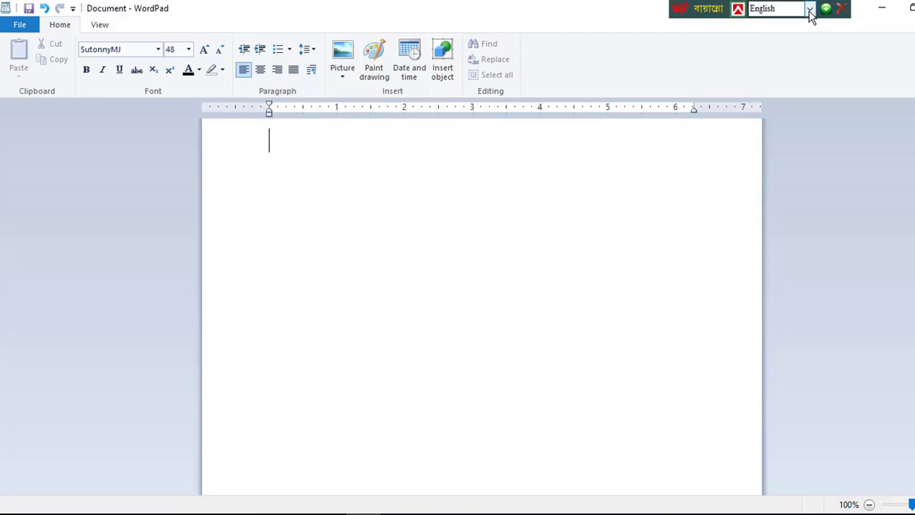
Step: Select Bijoy Classic from the Bijoy keyboard layout list and return to the document
left_click(809, 10)
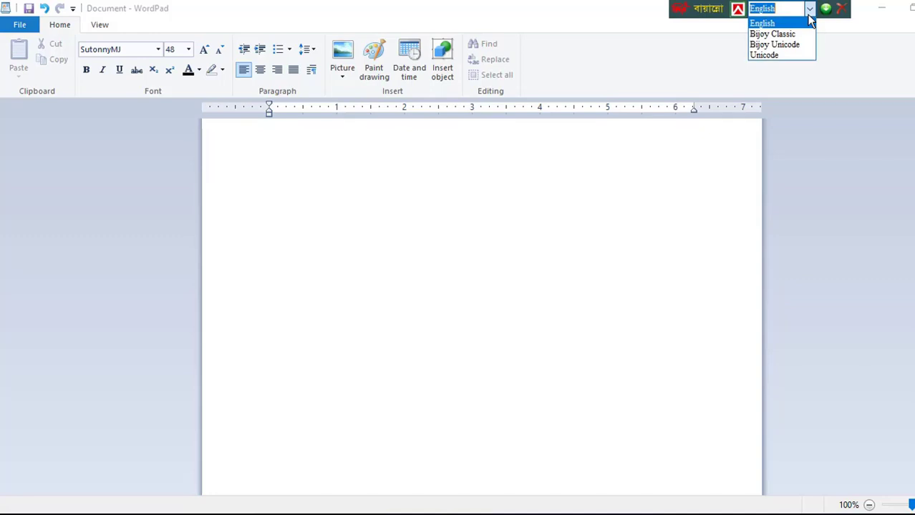
left_click(778, 38)
left_click(292, 174)
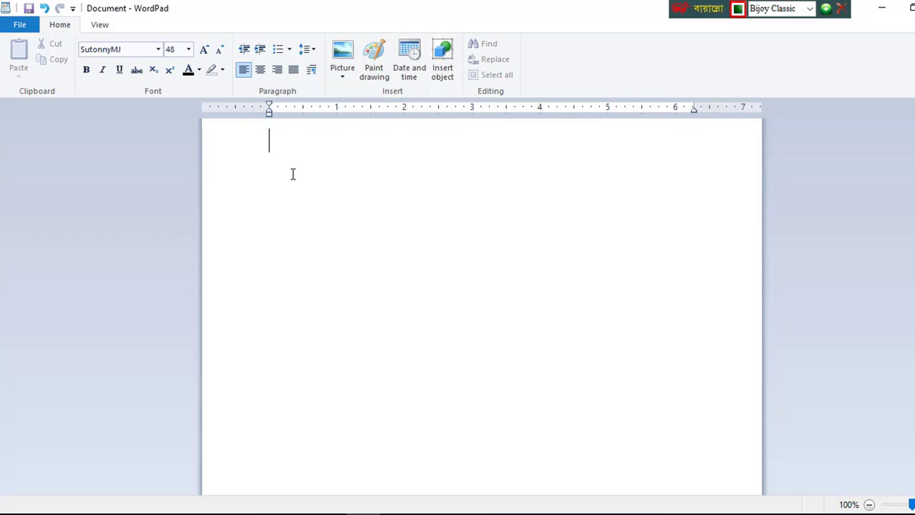
Step: Type বাংলাদেশ once, copy it, and paste it until ten copies fill four lines
type("বাংল")
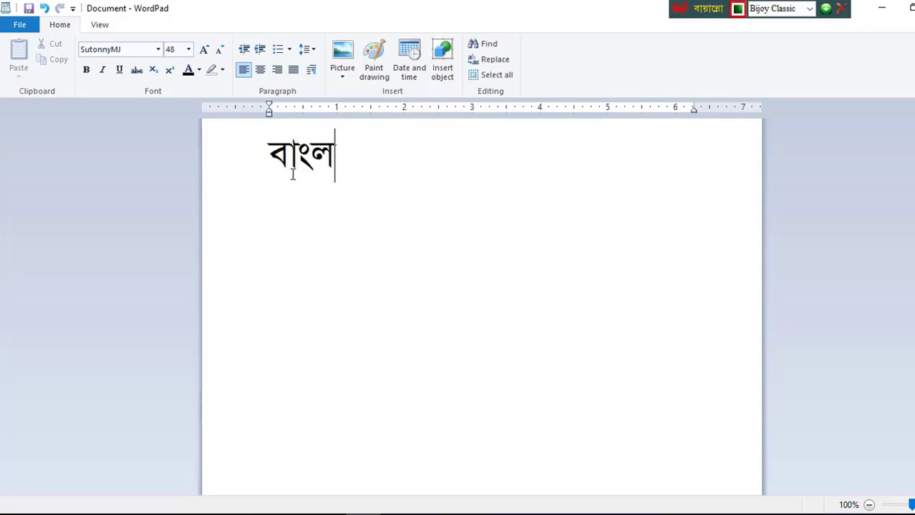
type("ােদশ")
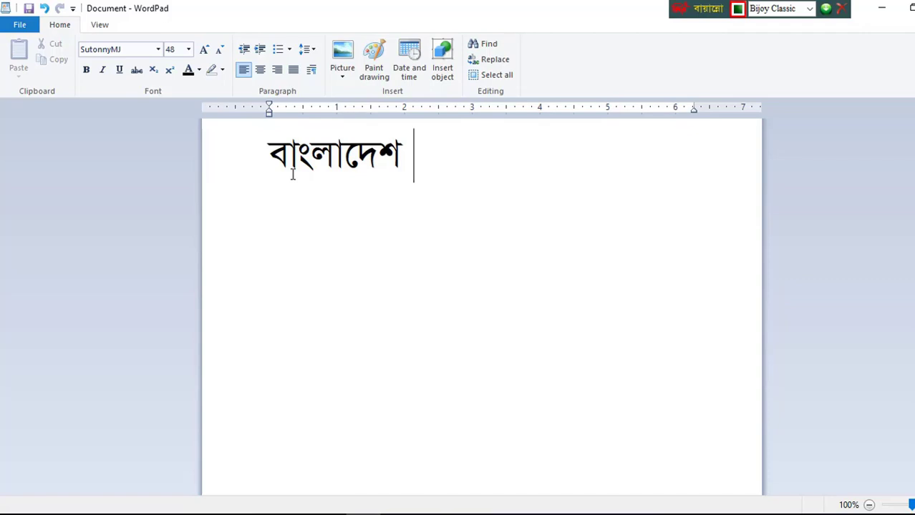
left_click_drag(415, 147, 299, 181)
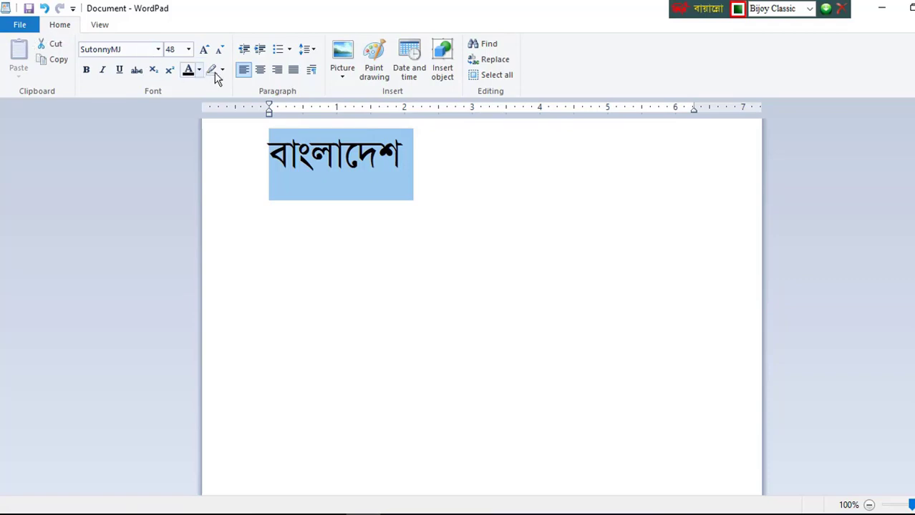
left_click(53, 62)
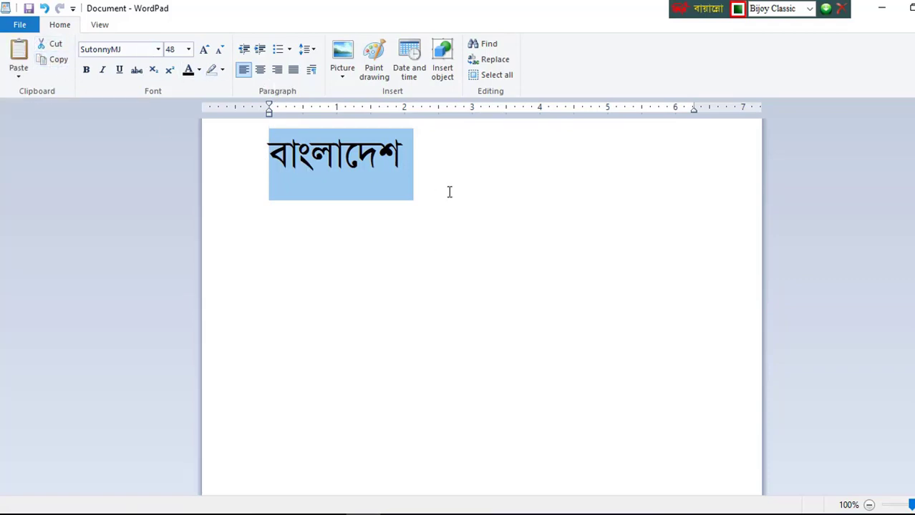
left_click(433, 170)
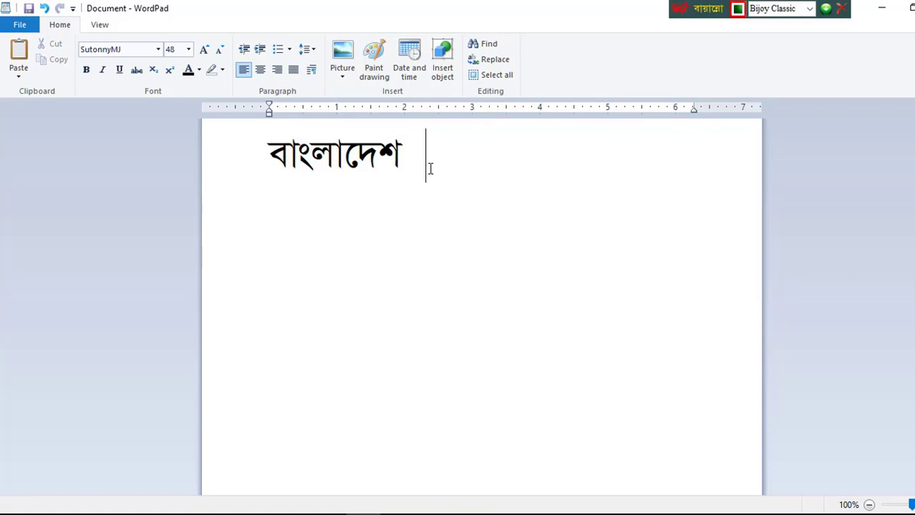
left_click(20, 68)
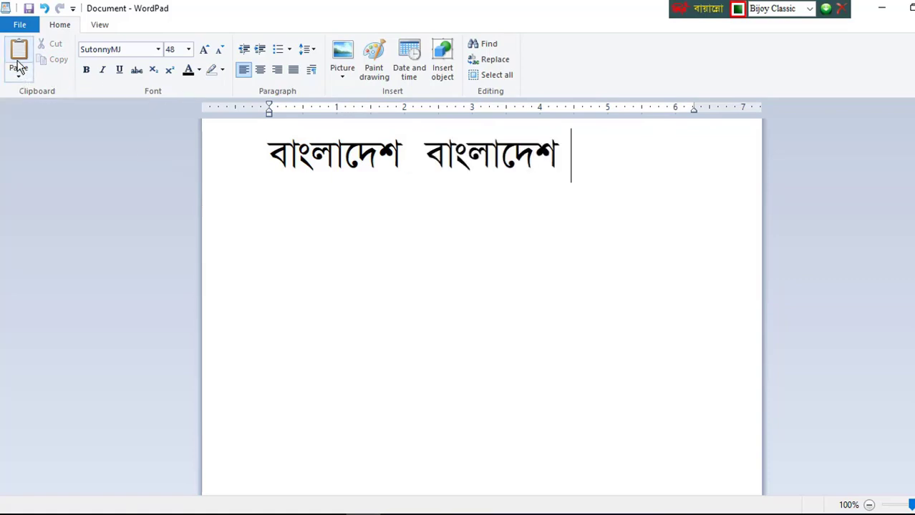
left_click(19, 66)
left_click(19, 66)
double_click(20, 66)
double_click(19, 67)
double_click(19, 66)
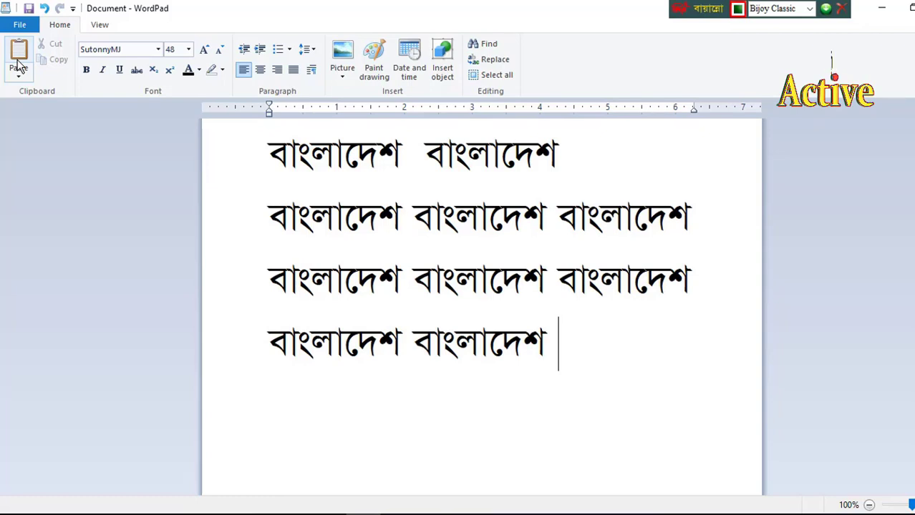
Step: Delete all the Bangla text, switch to Times New Roman, and set Bijoy input to English
left_click_drag(615, 356, 64, 122)
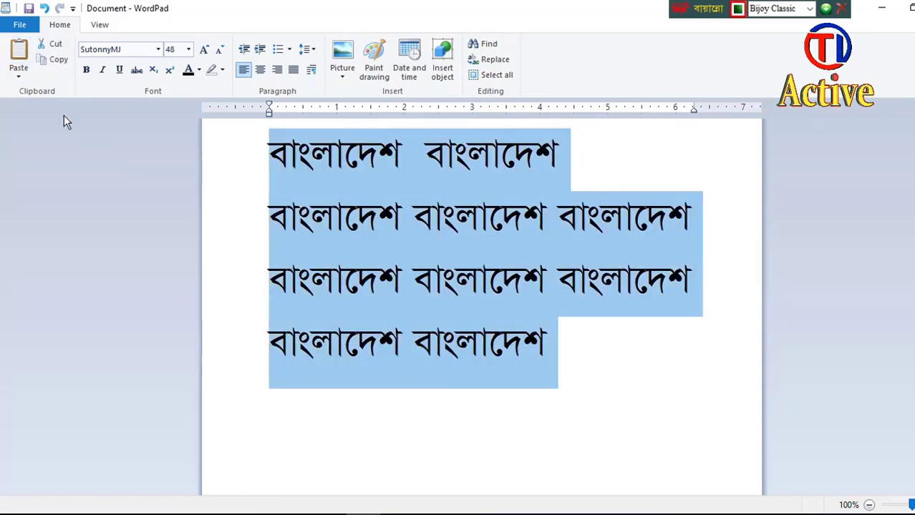
key("Delete")
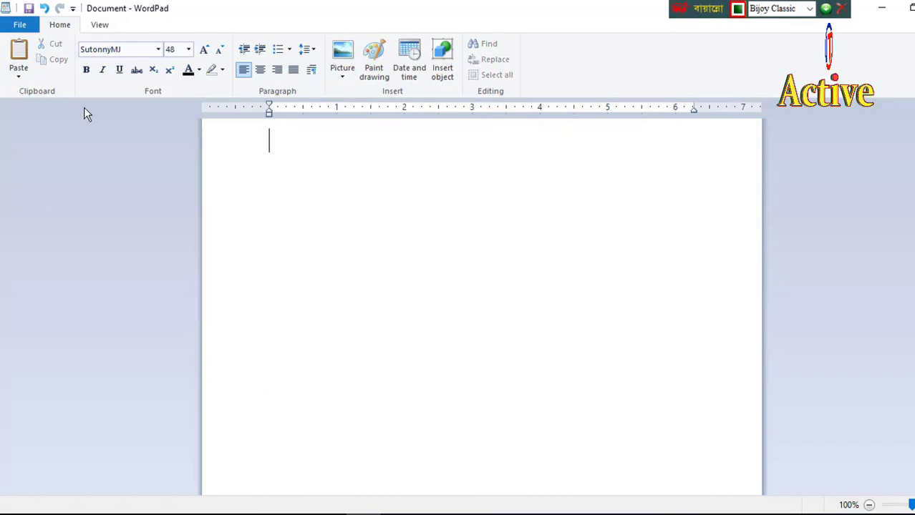
left_click(158, 49)
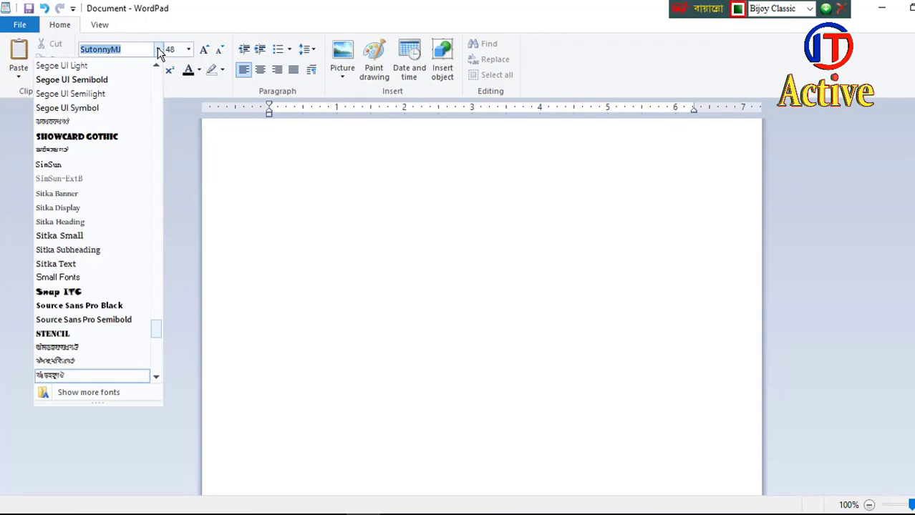
type("UngW")
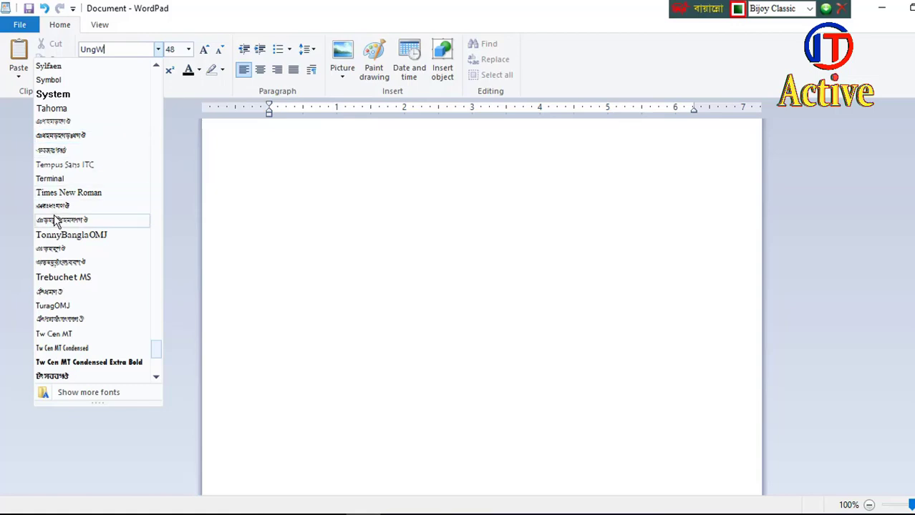
left_click(86, 193)
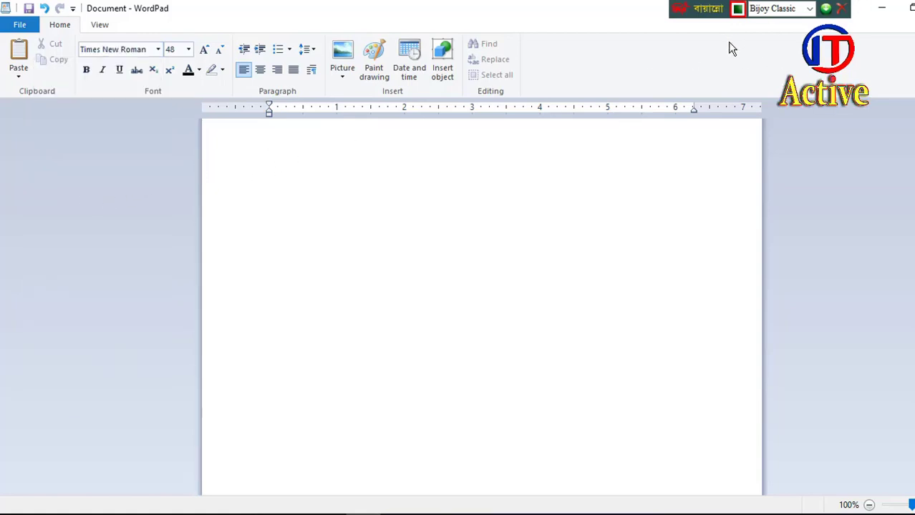
left_click(810, 12)
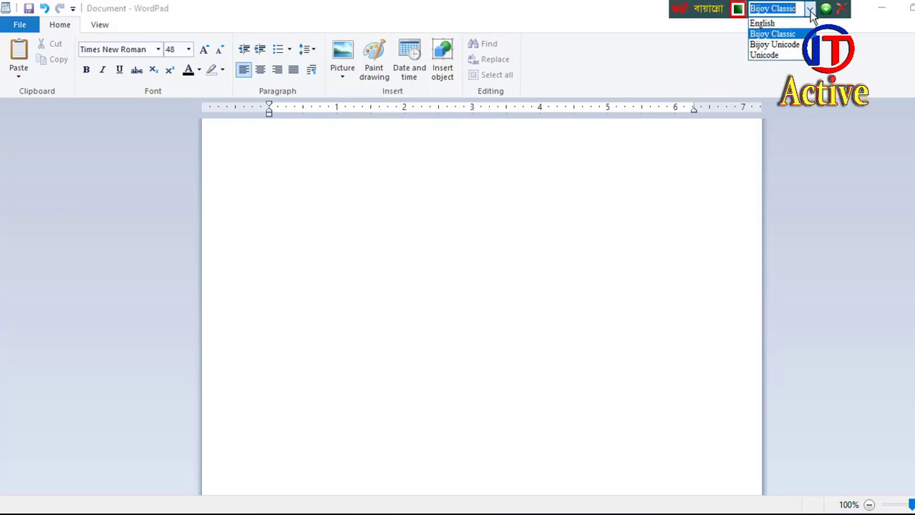
left_click(772, 24)
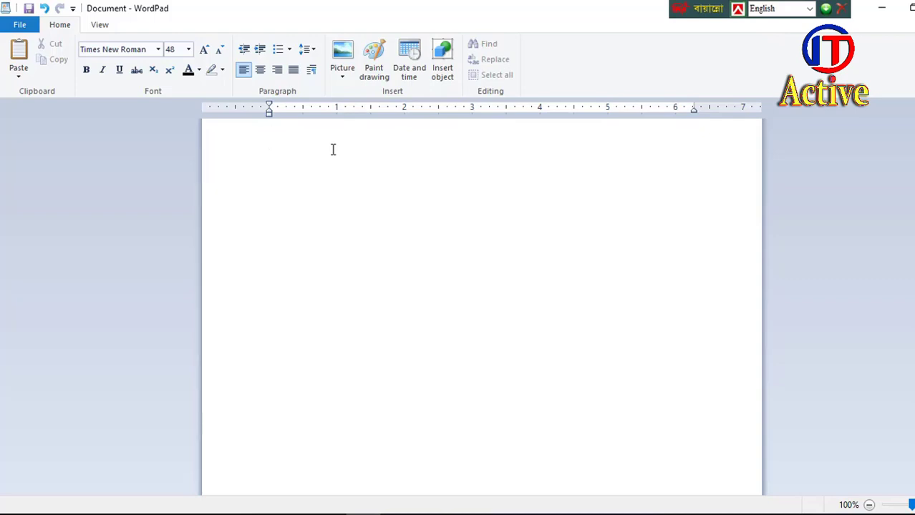
Step: Type 'Bangladesh' in Times New Roman 48 at the top of the page
type("Ban")
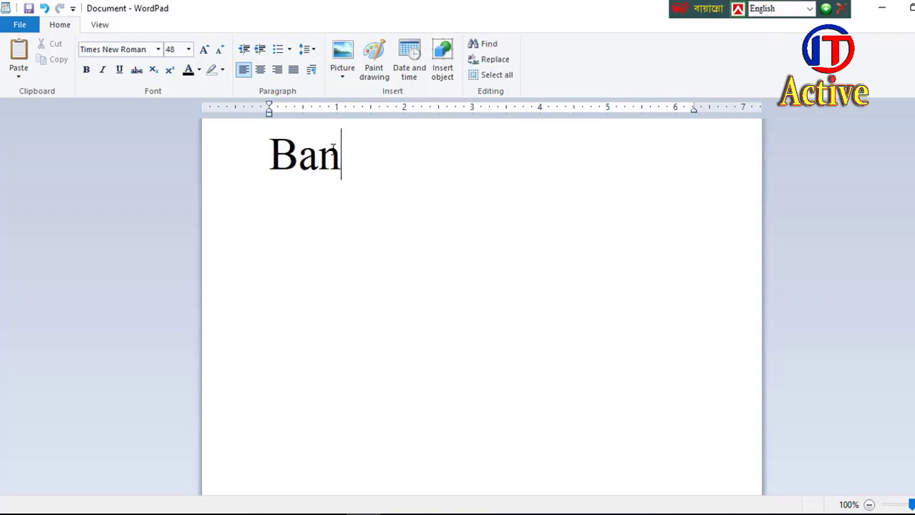
type("gla")
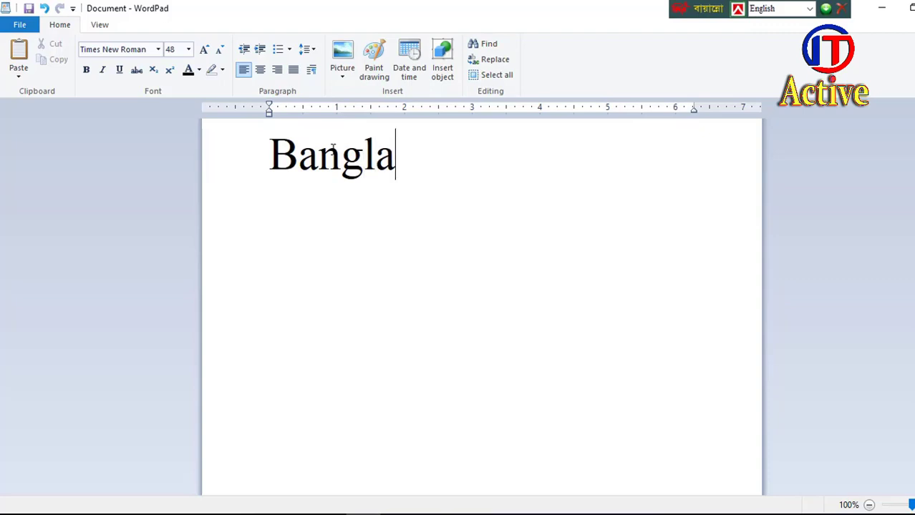
type("desh")
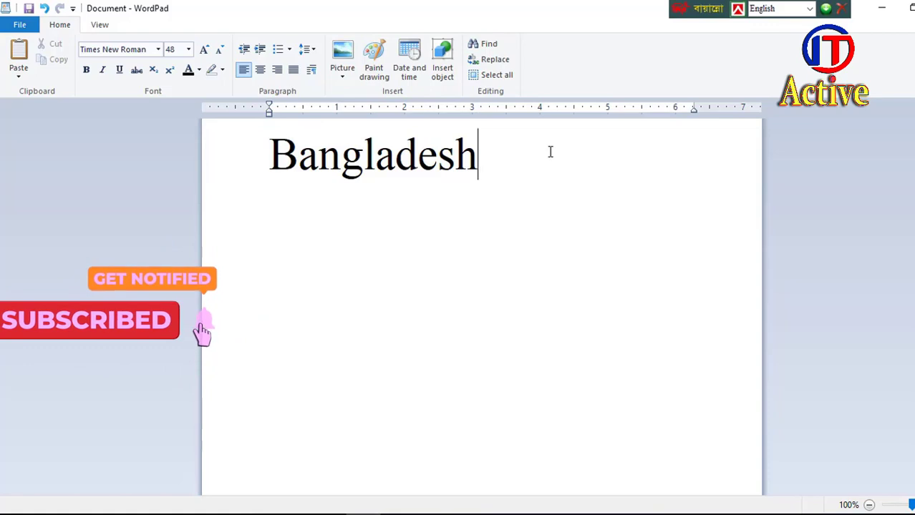
left_click(19, 25)
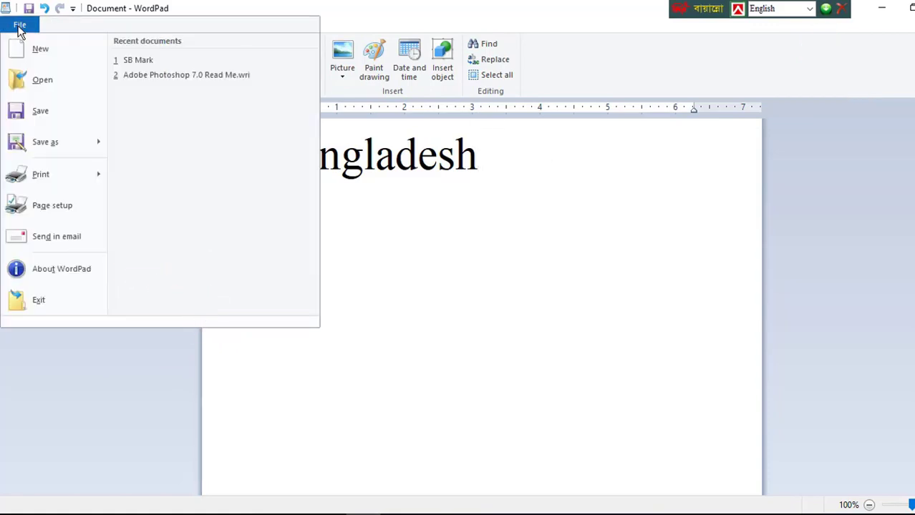
left_click(32, 184)
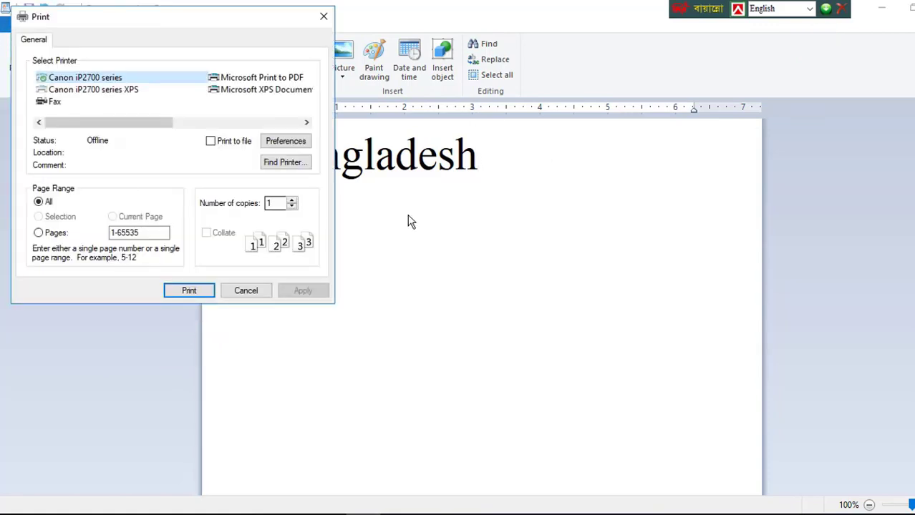
left_click_drag(203, 22, 245, 16)
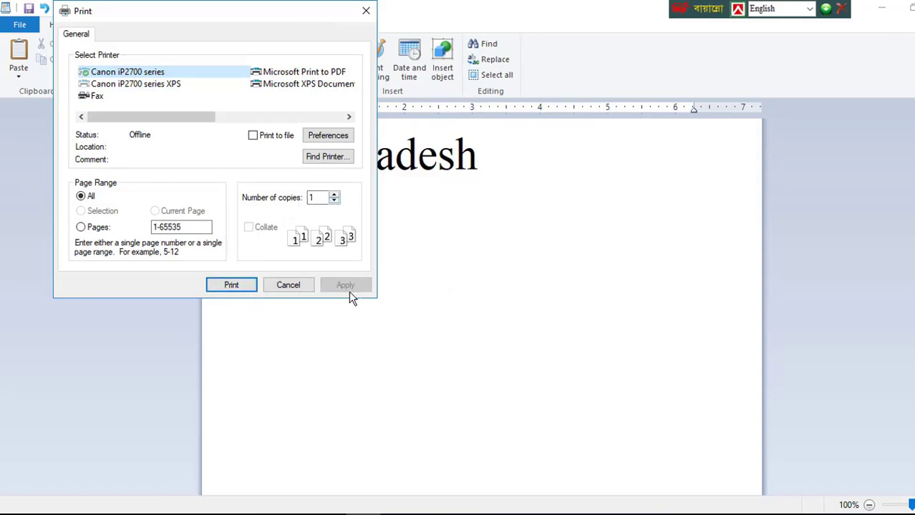
left_click(287, 288)
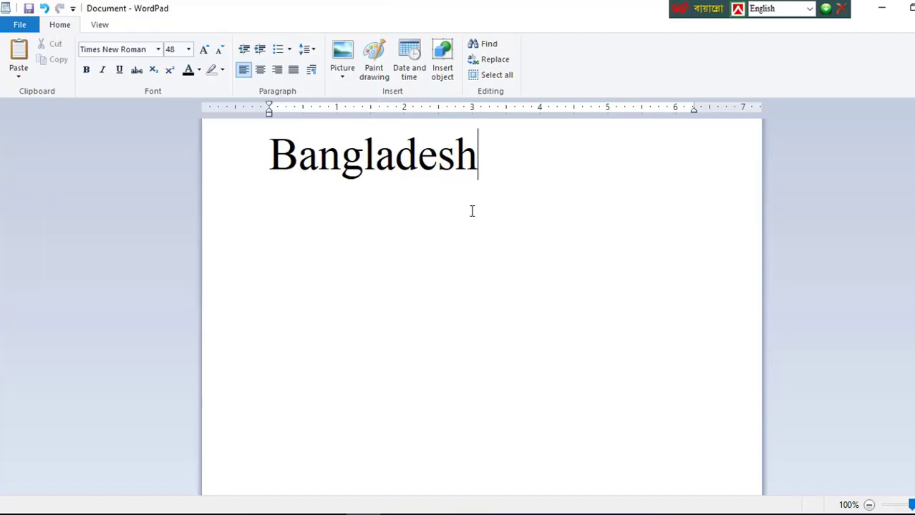